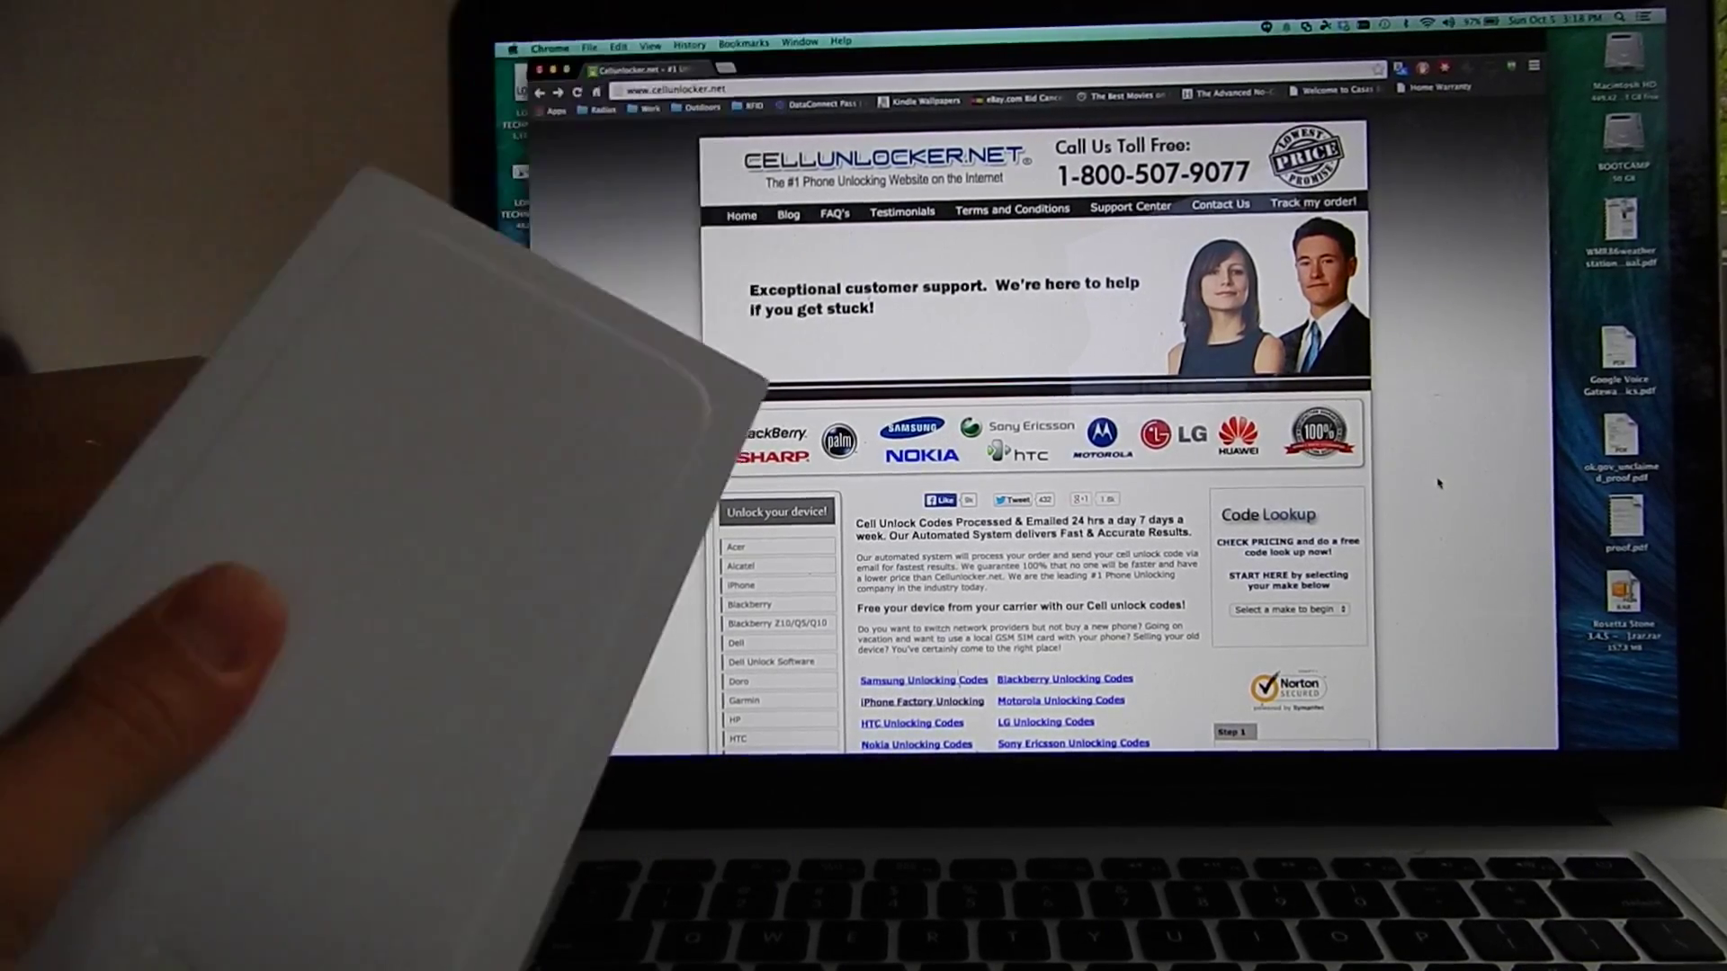
scroll(1438, 481, down, 3)
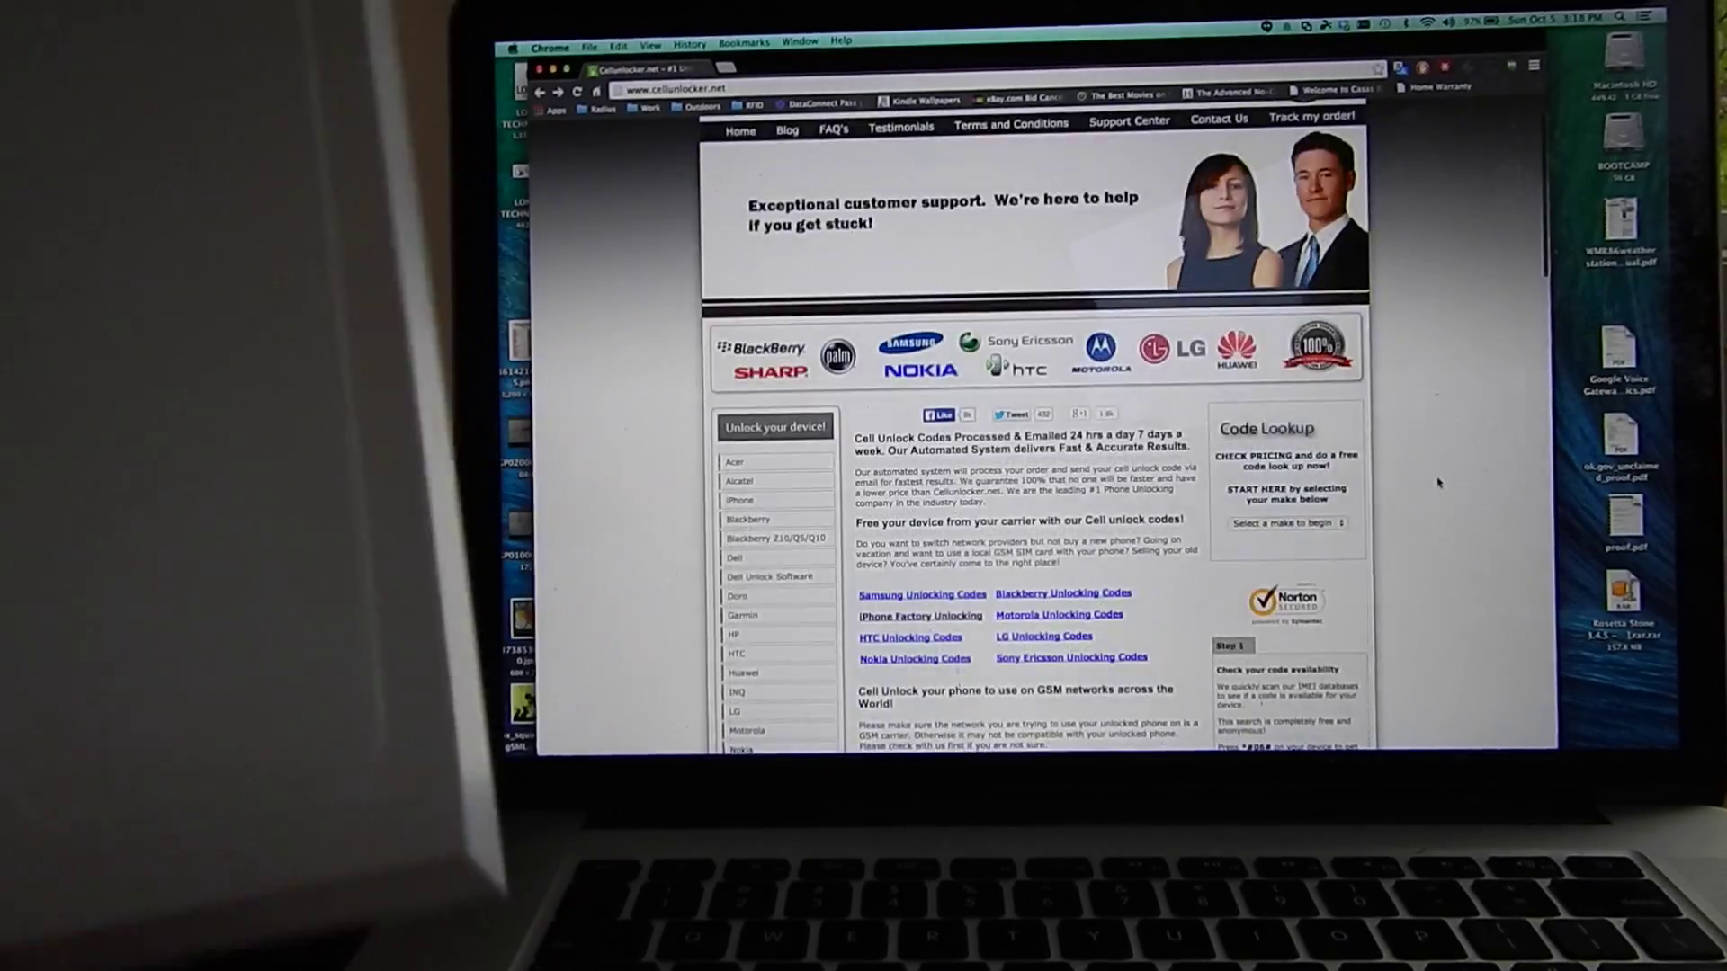
scroll(1438, 483, down, 3)
scroll(1439, 483, down, 3)
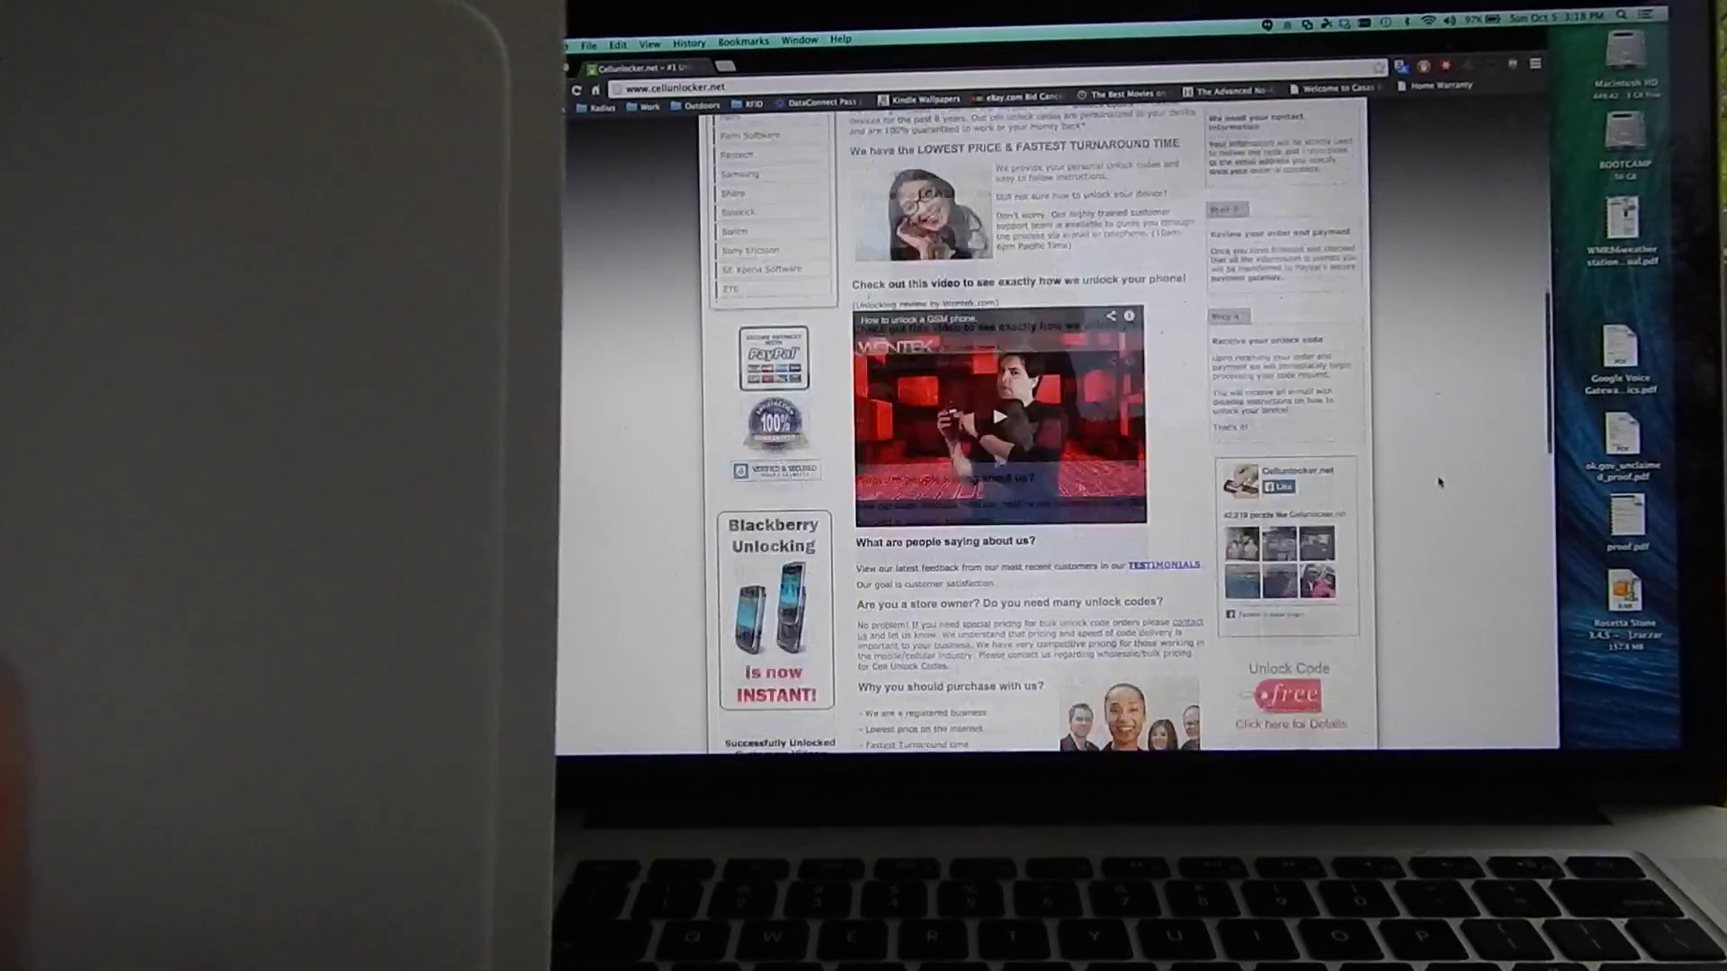
scroll(1438, 482, down, 3)
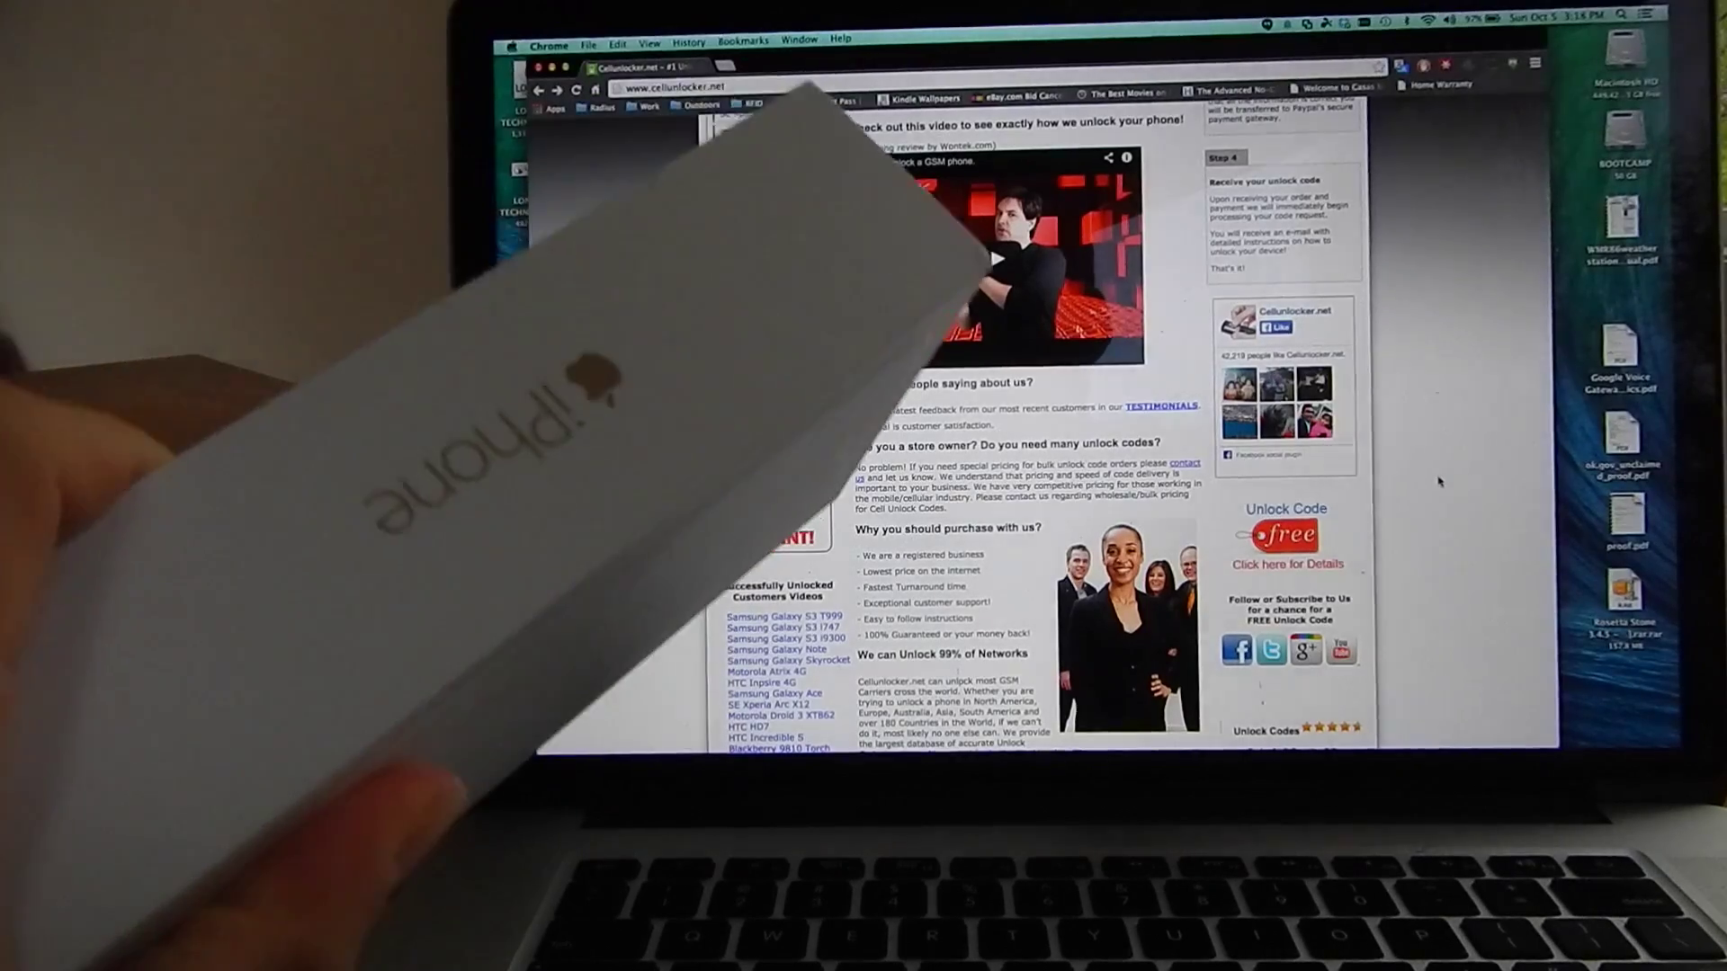
scroll(1438, 482, down, 2)
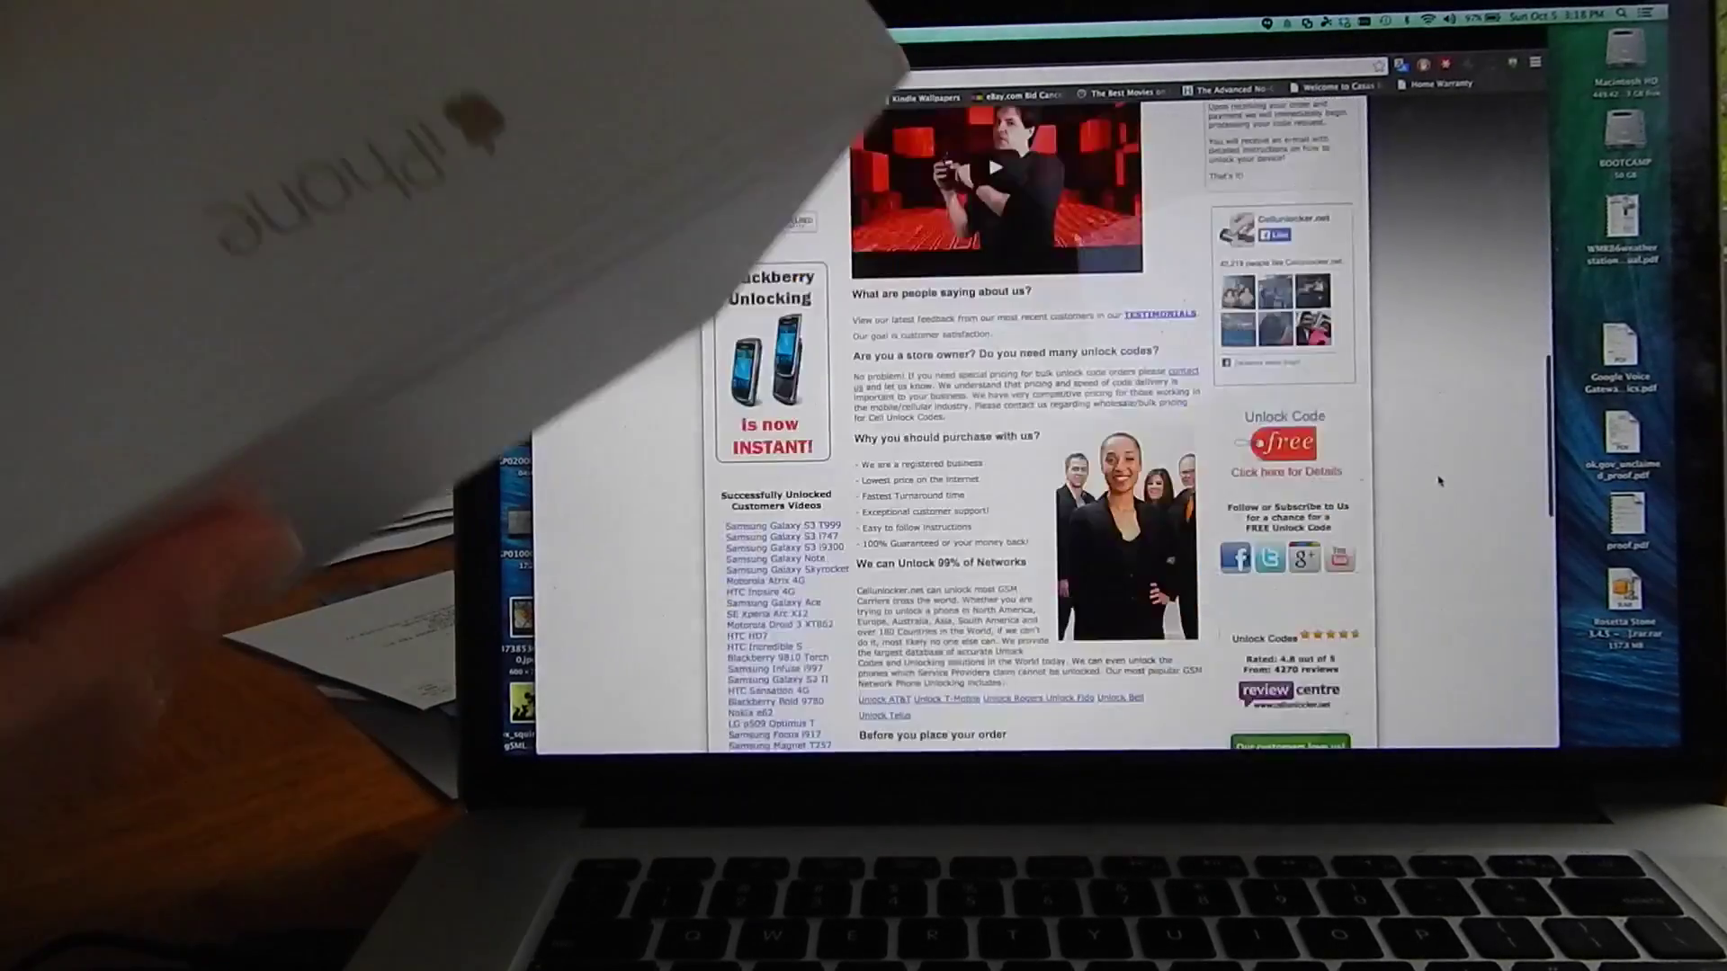
scroll(1439, 481, down, 3)
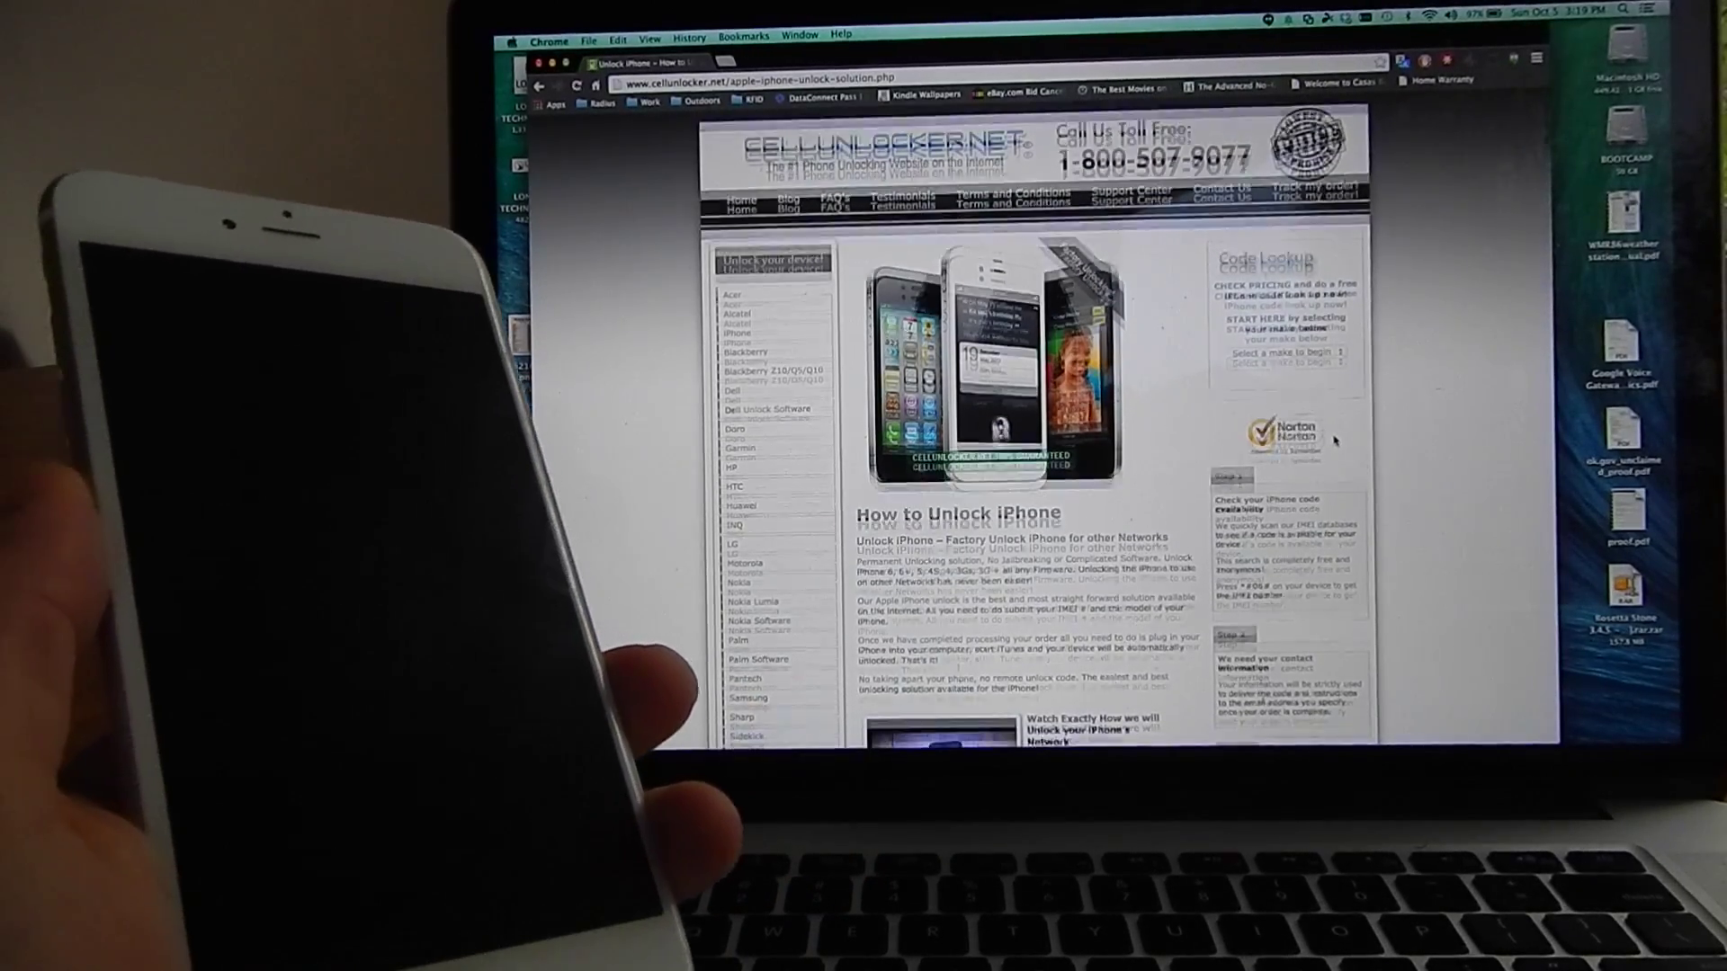
scroll(1335, 440, down, 5)
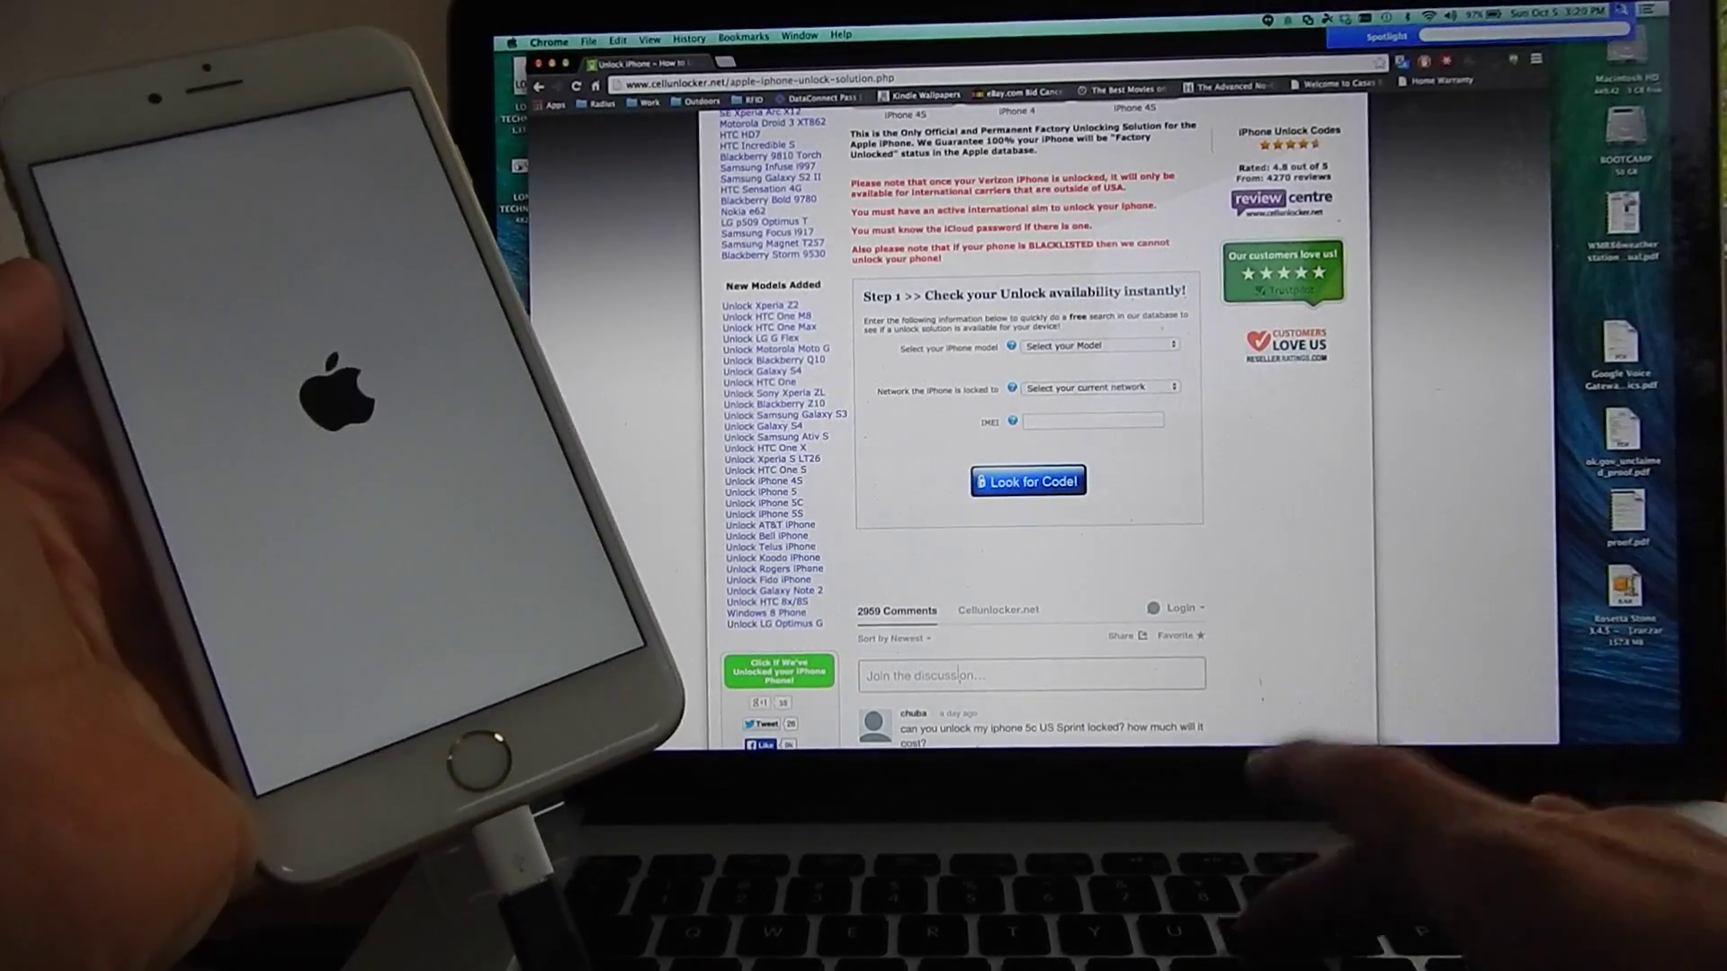
text(itu)
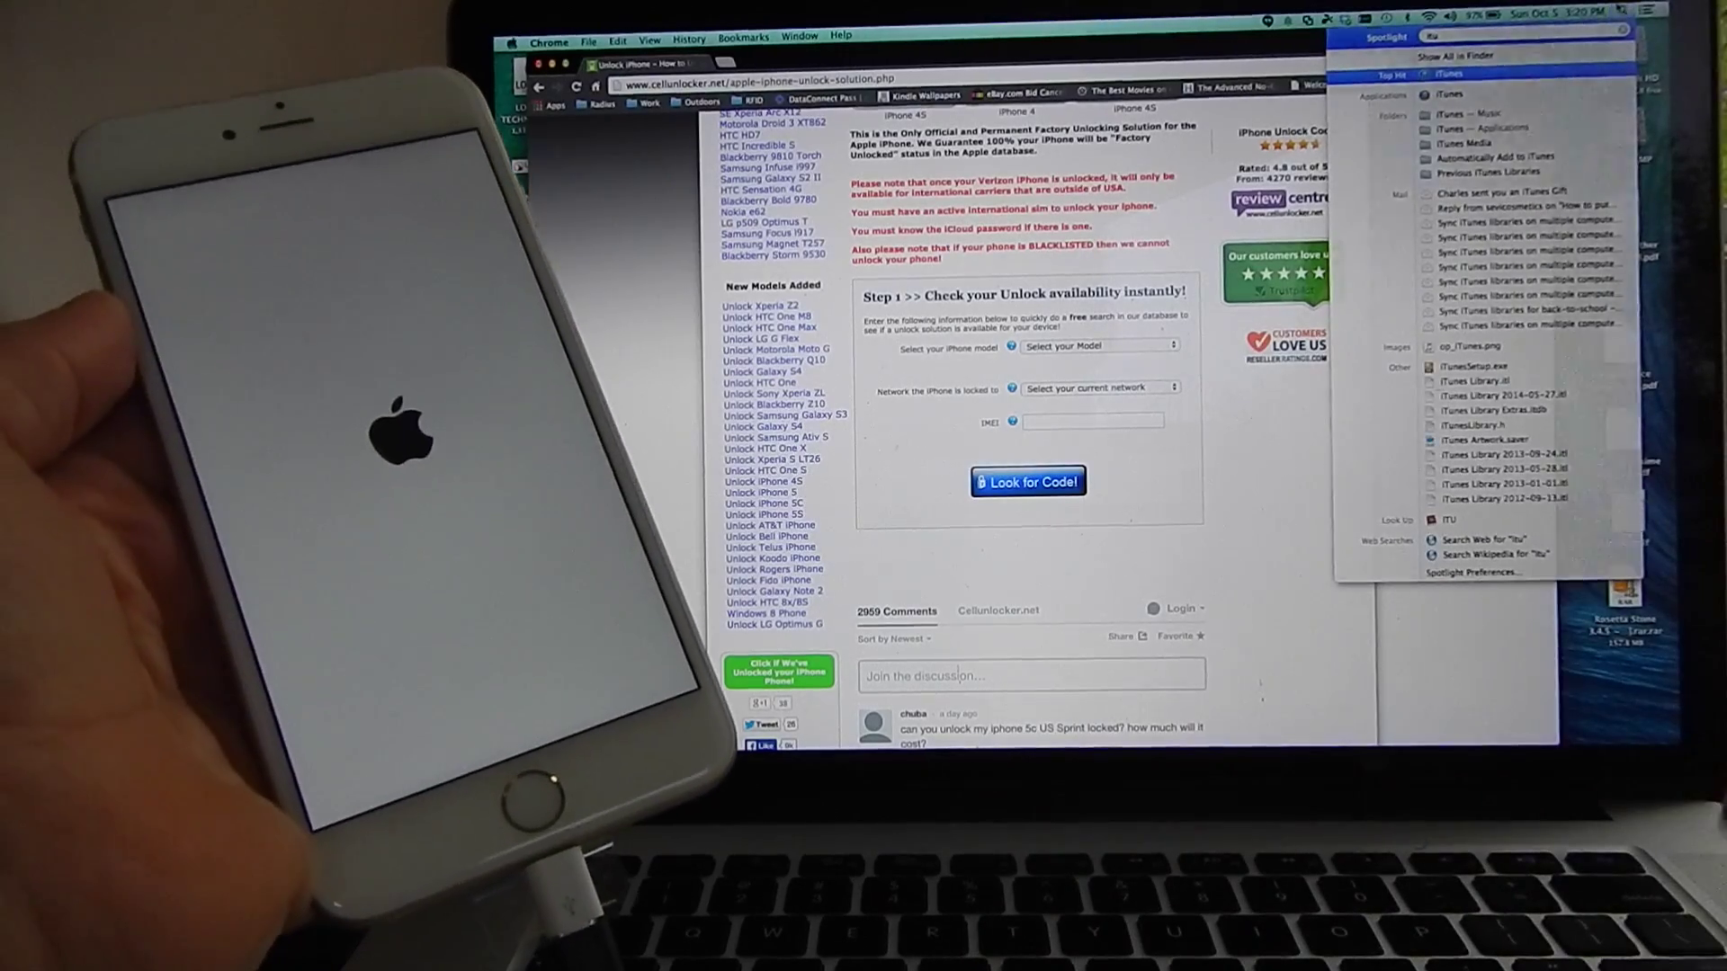
- Launch iTunes, cancel the Dropbox photo import prompt, then hide the iTunes window and bring it back
key(Return)
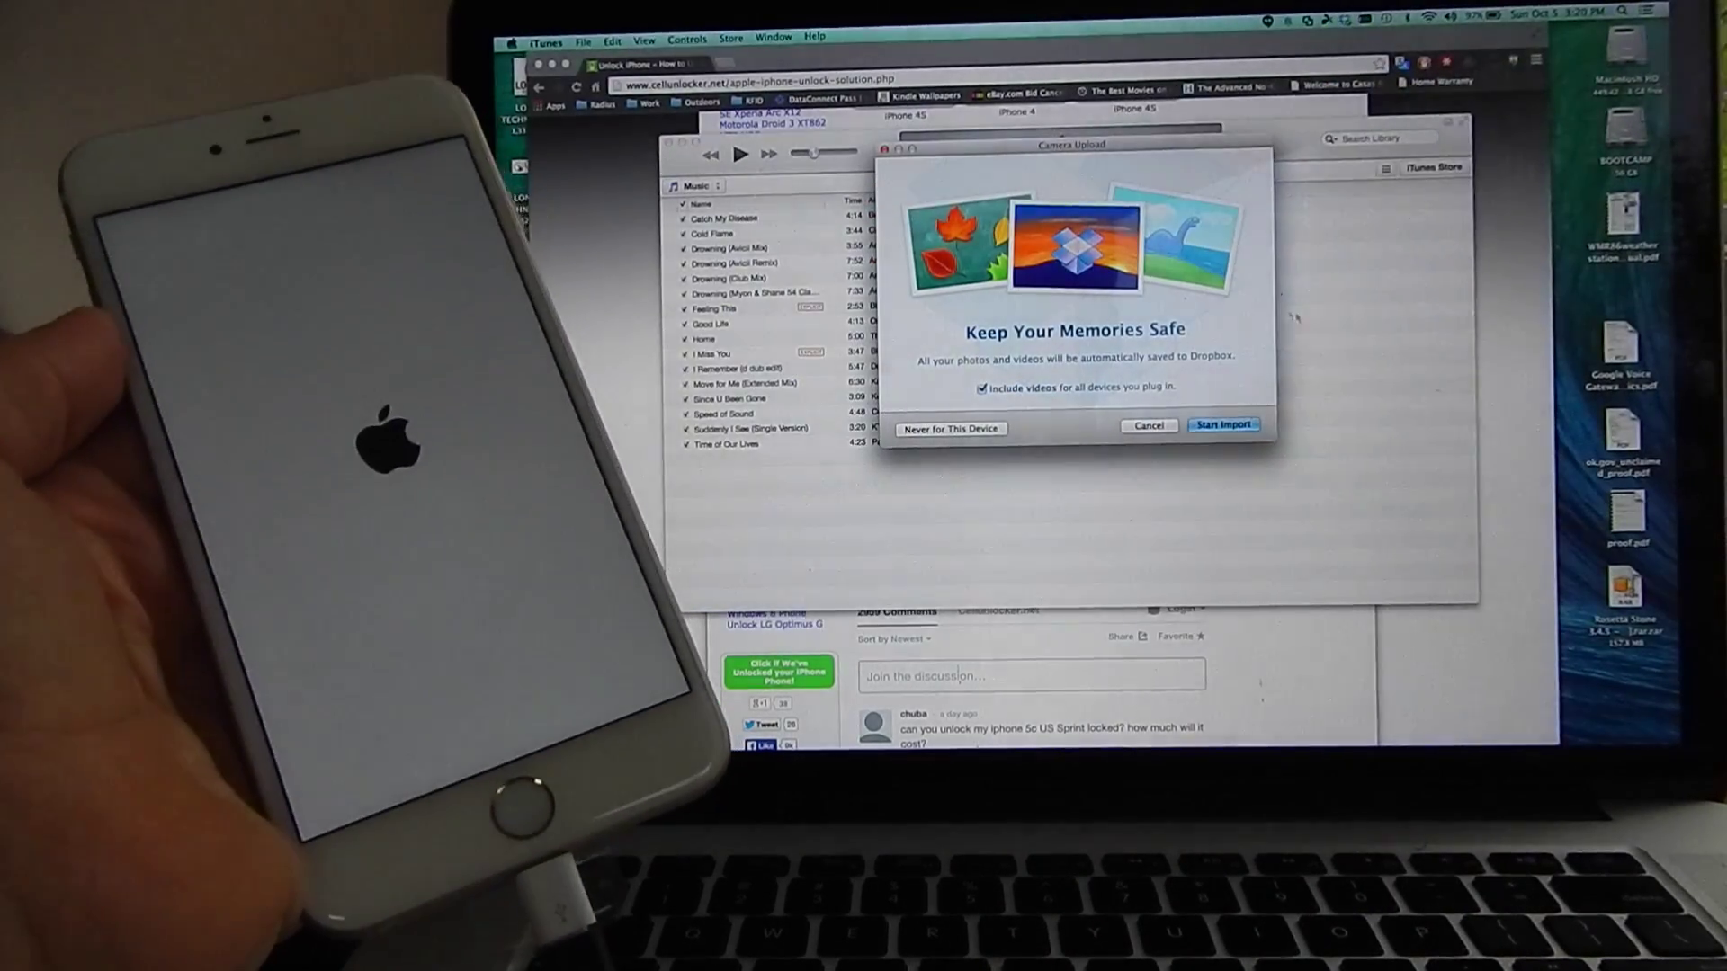
click(1148, 427)
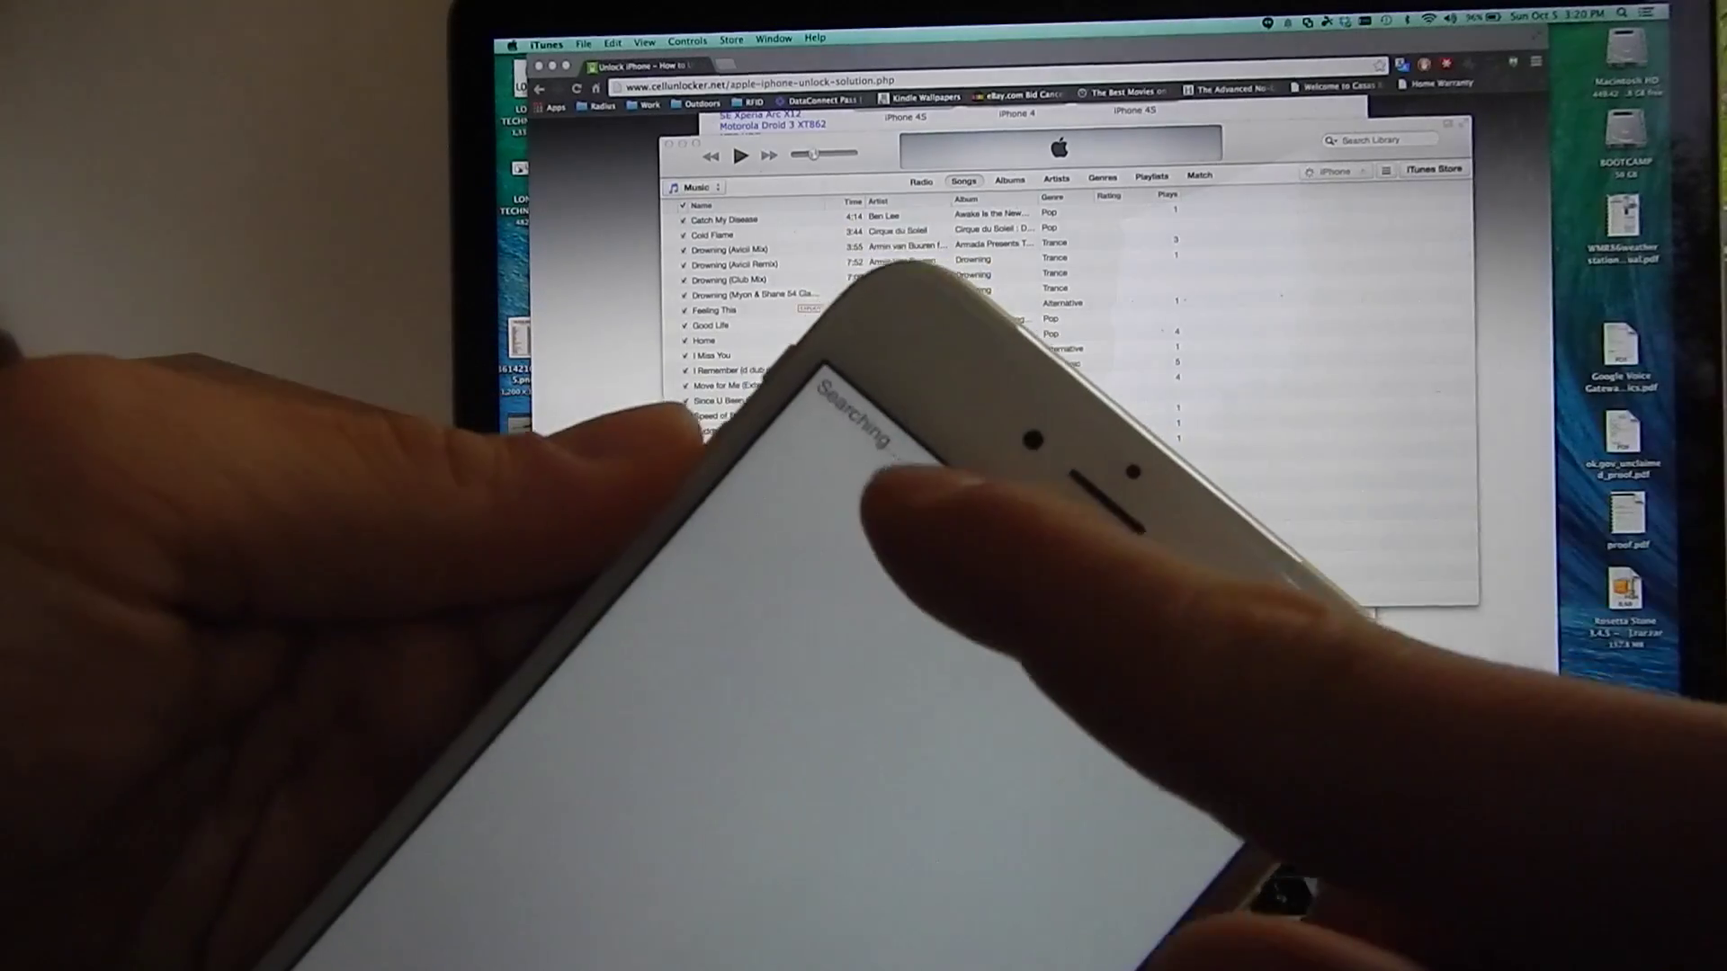
key(super+w)
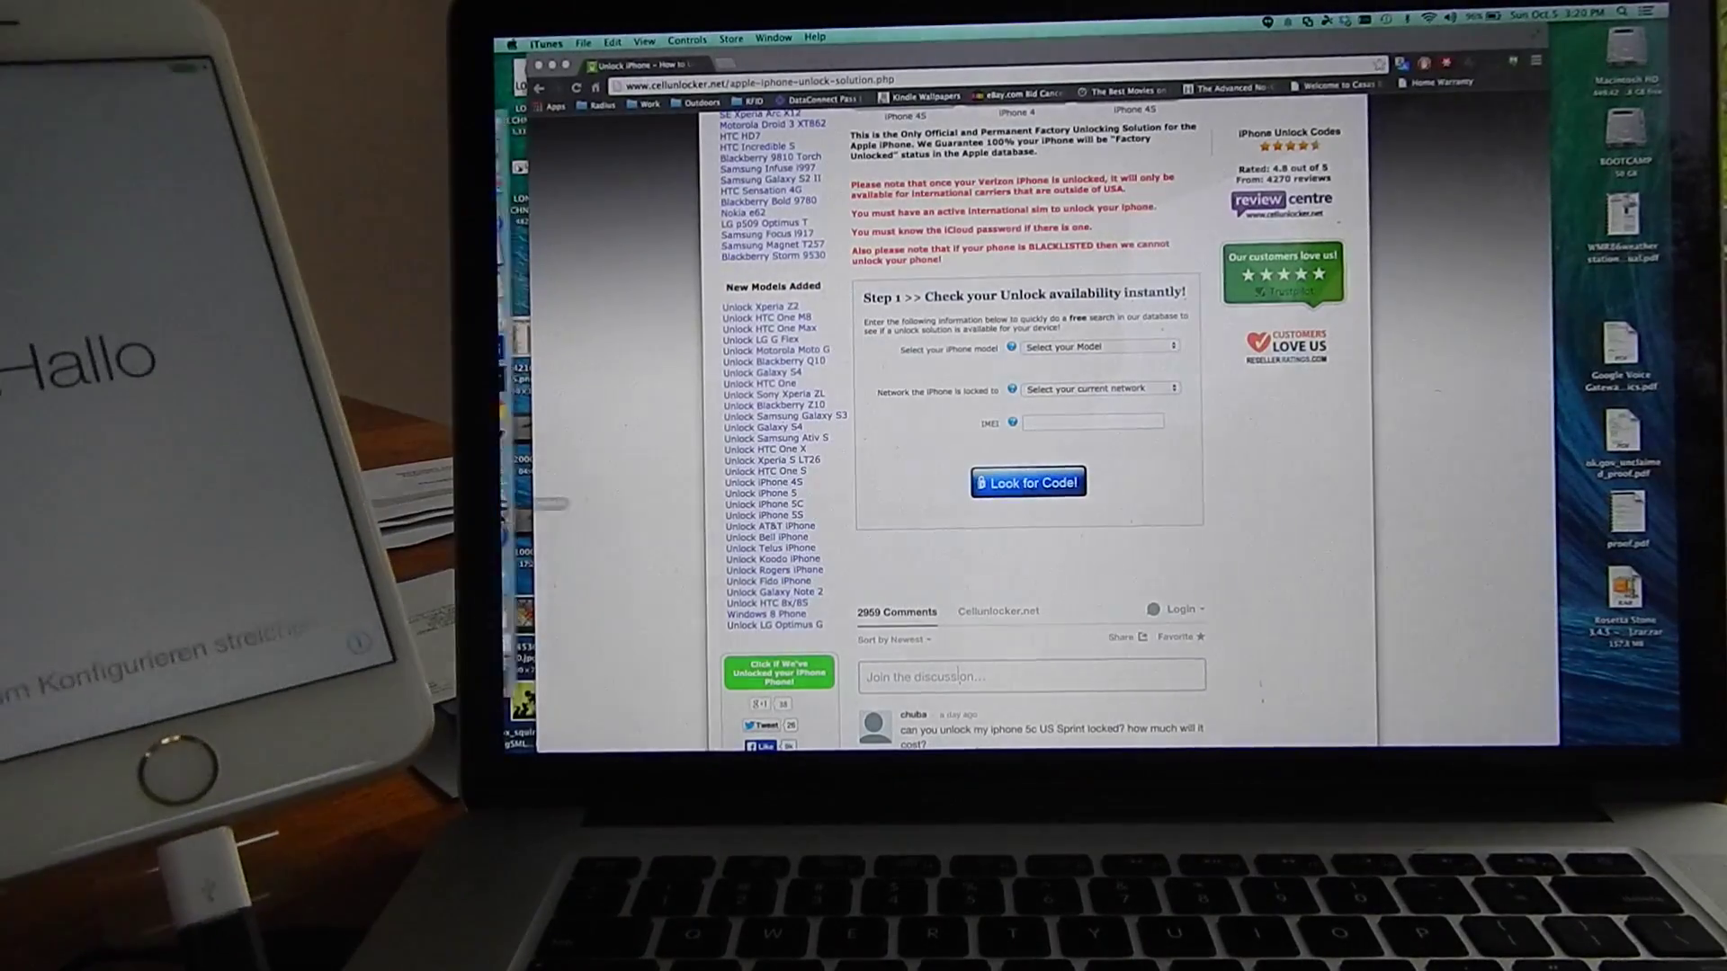
click(521, 535)
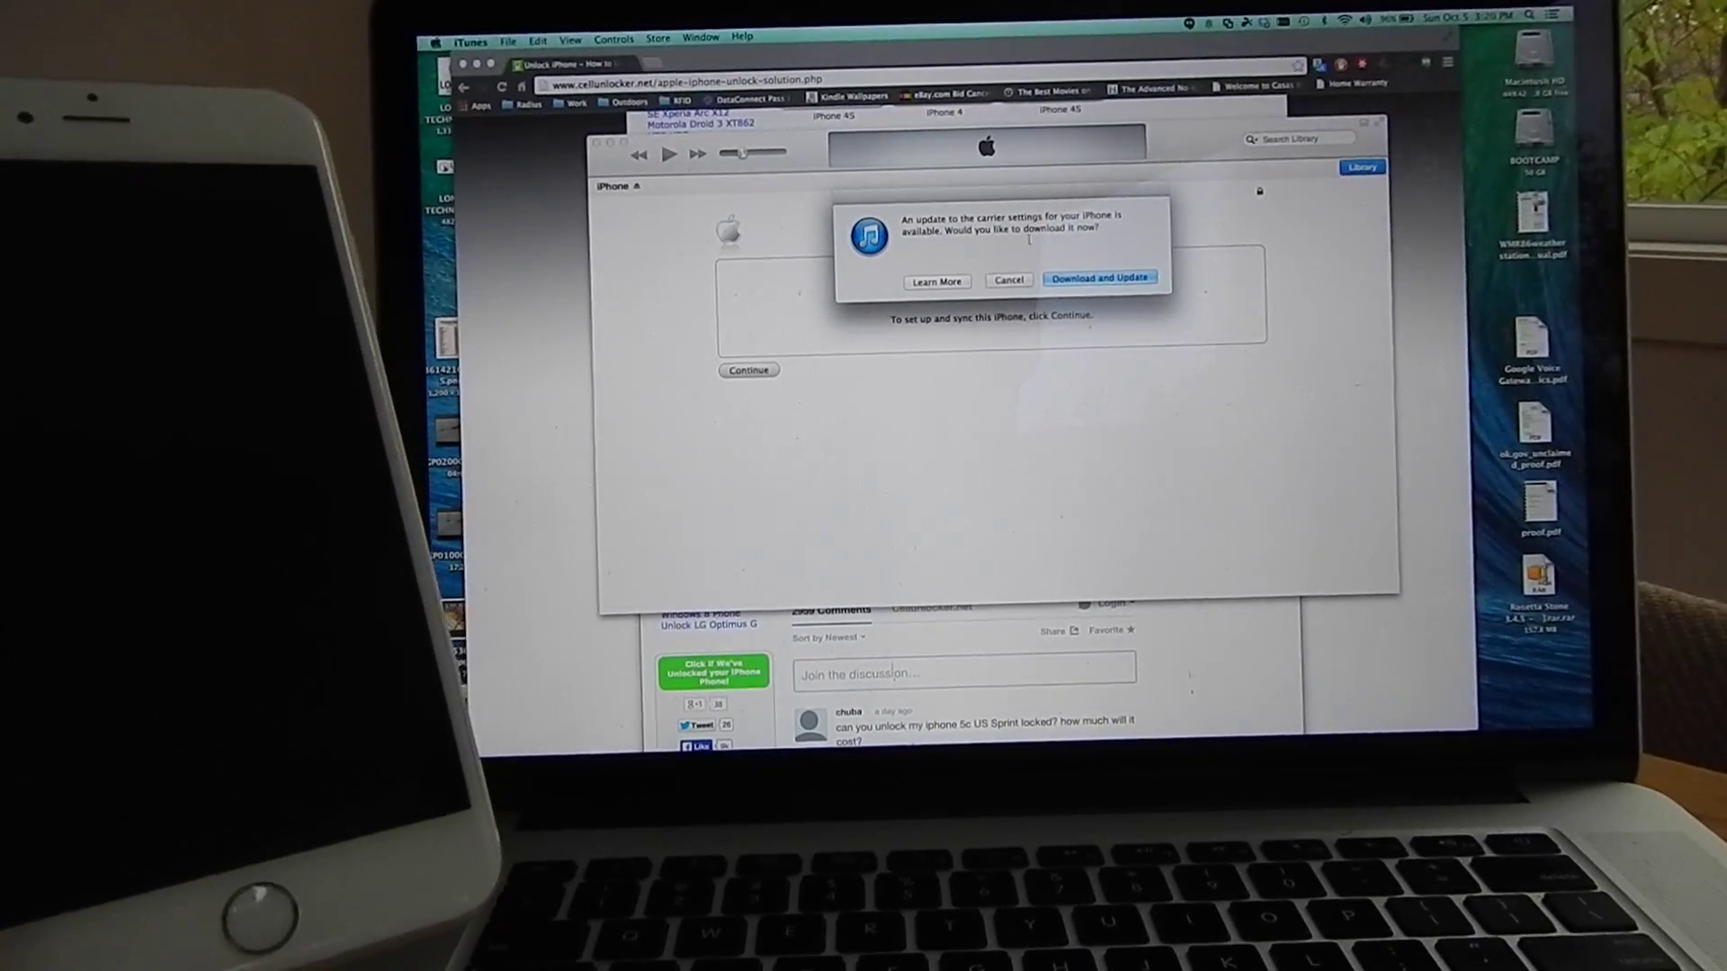
- Cancel the carrier settings update so iTunes shows the unlock confirmation
click(1011, 280)
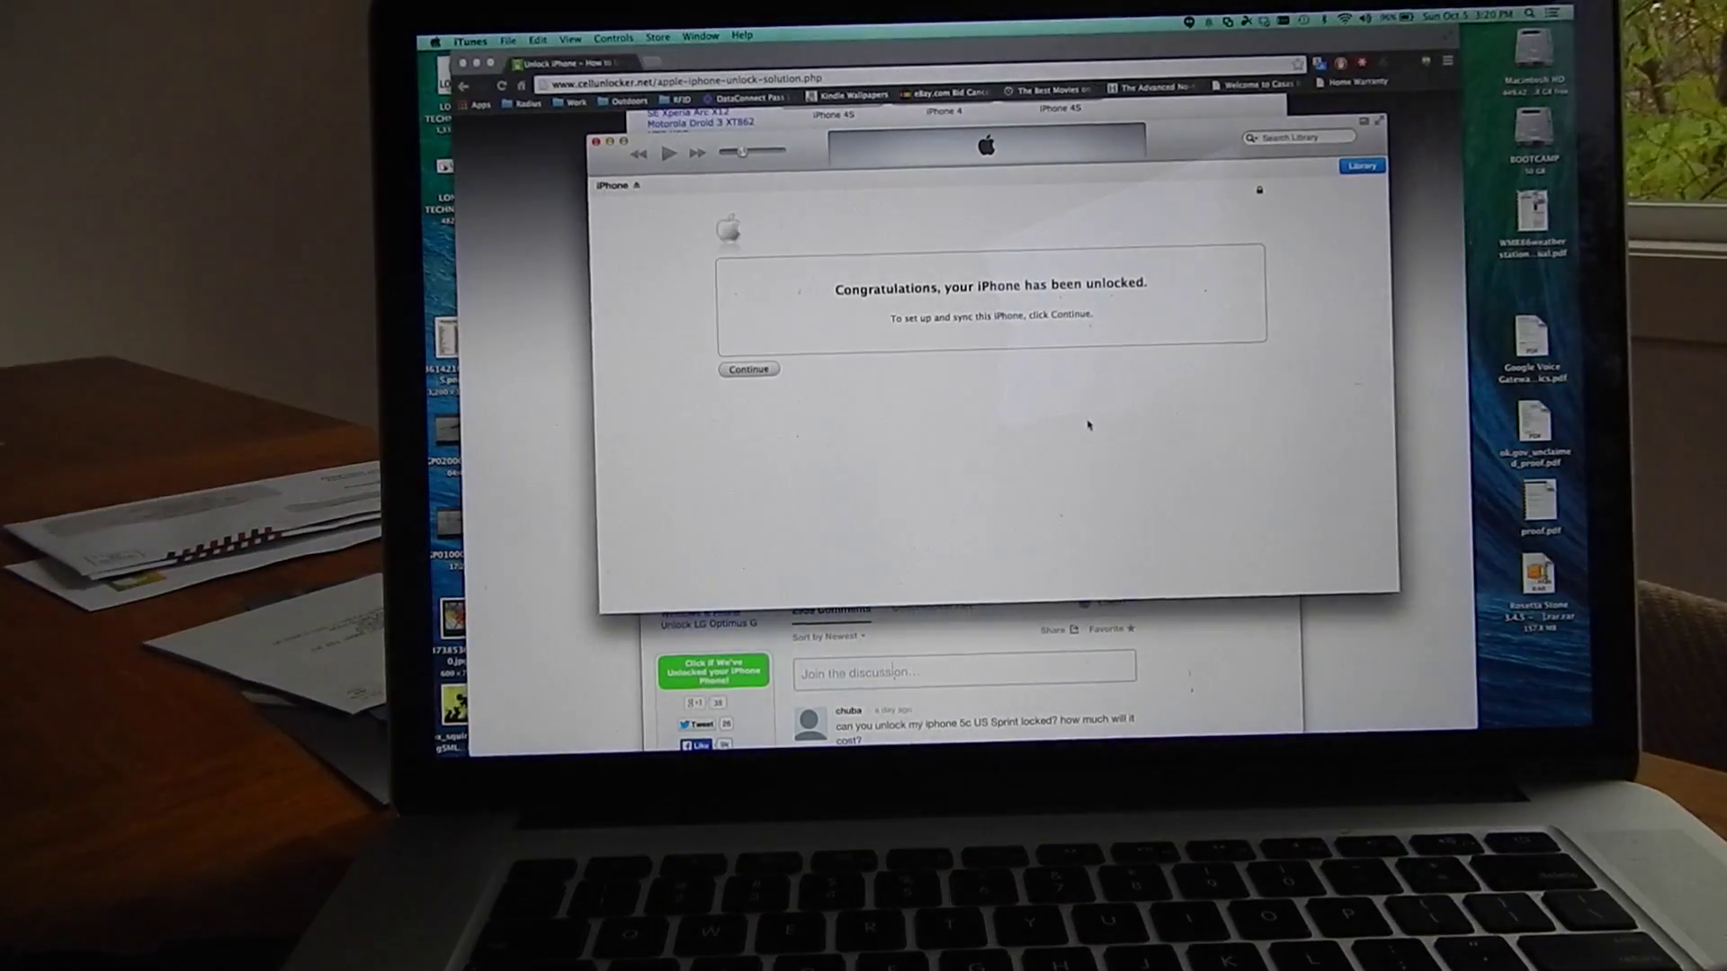
- Bring the CellUnlocker.net 'How to Unlock iPhone' page in front of iTunes
click(552, 290)
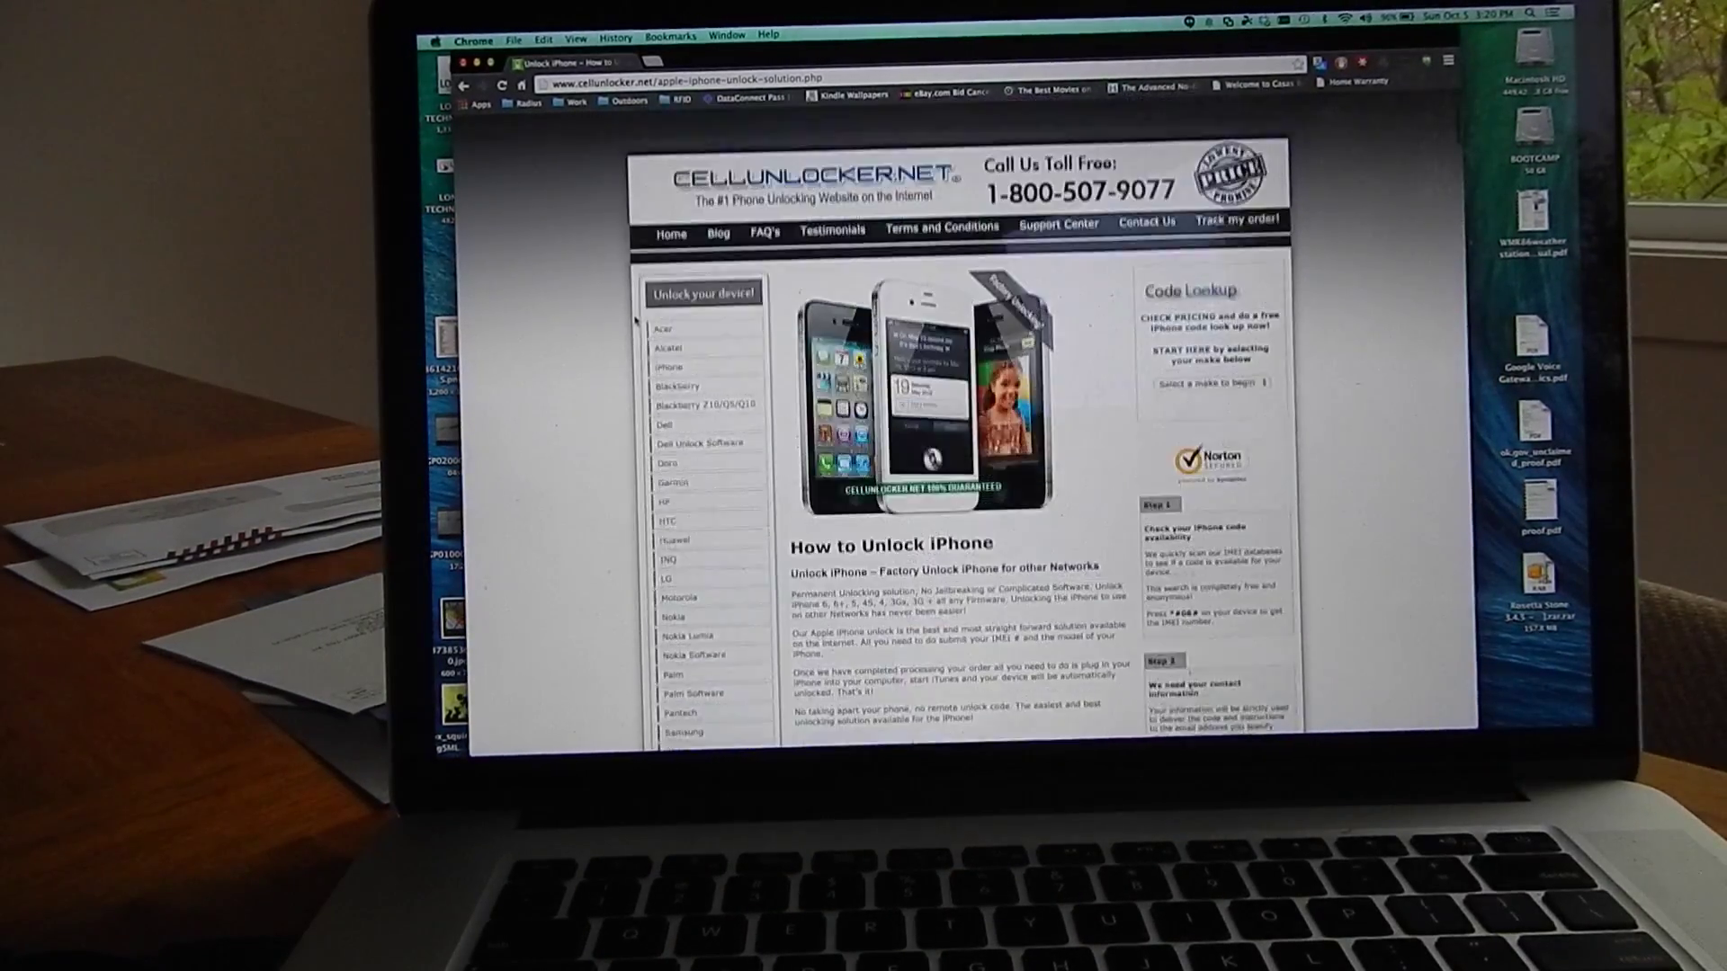
scroll(814, 240, down, 1)
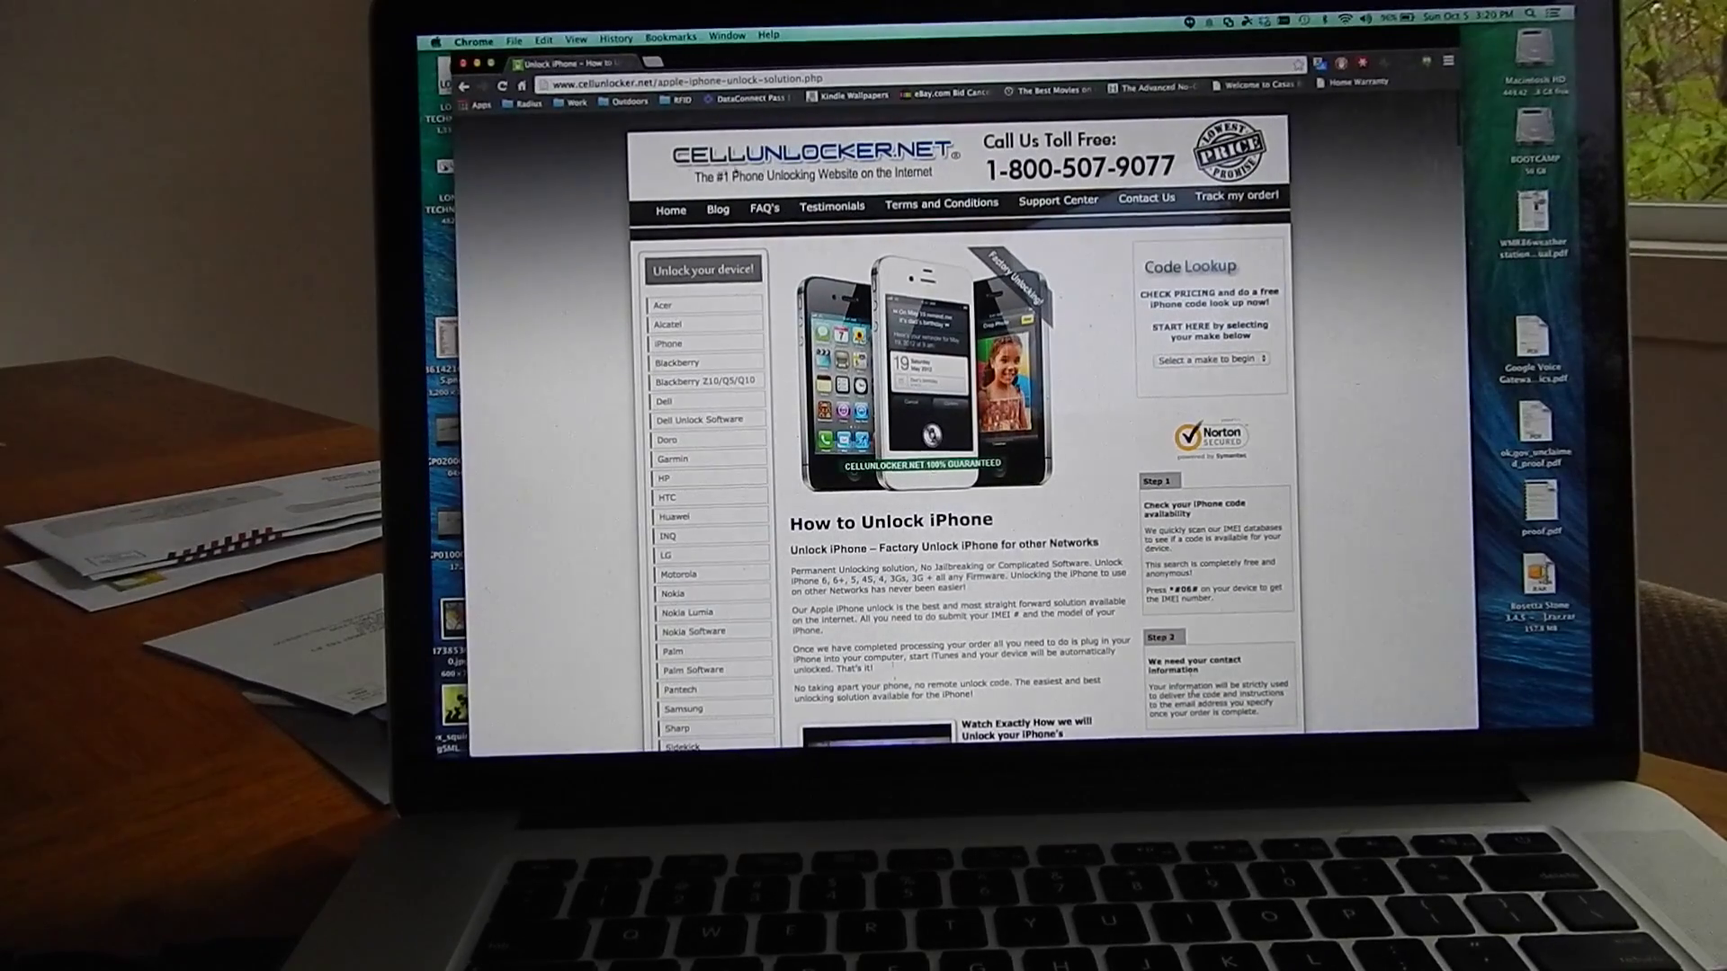